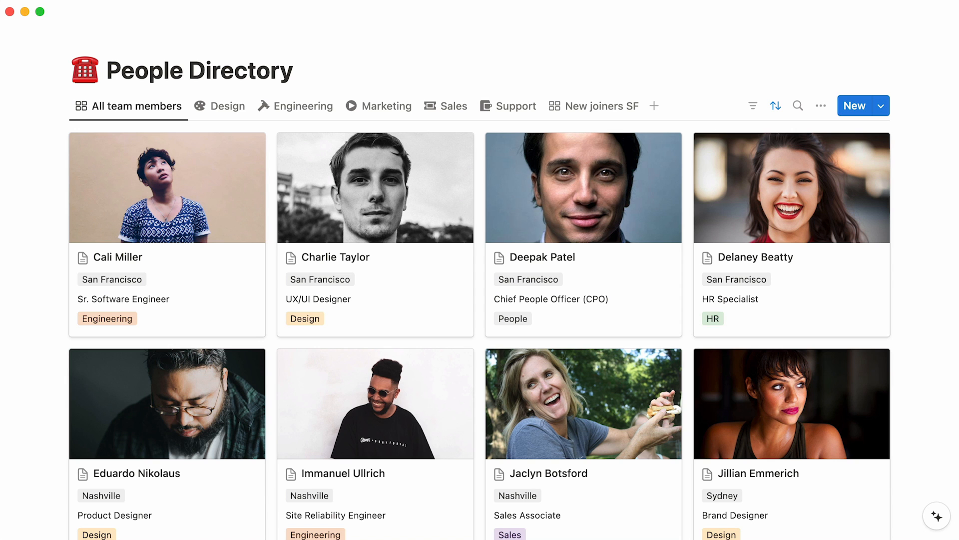
click(570, 172)
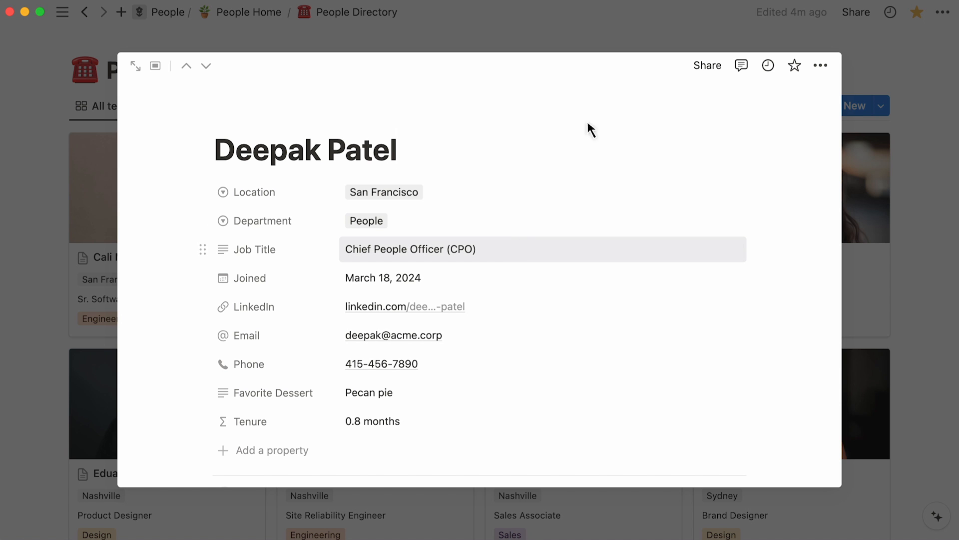
click(645, 34)
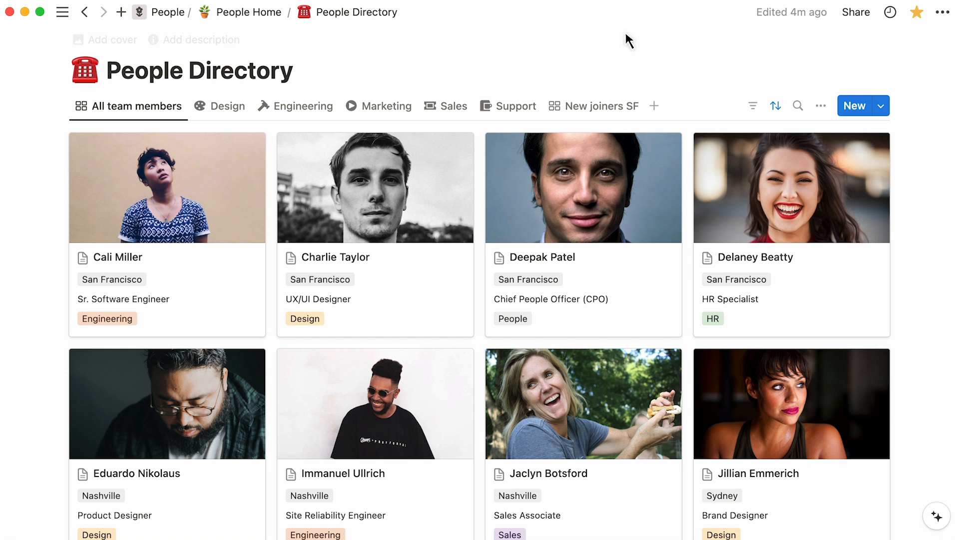
click(229, 106)
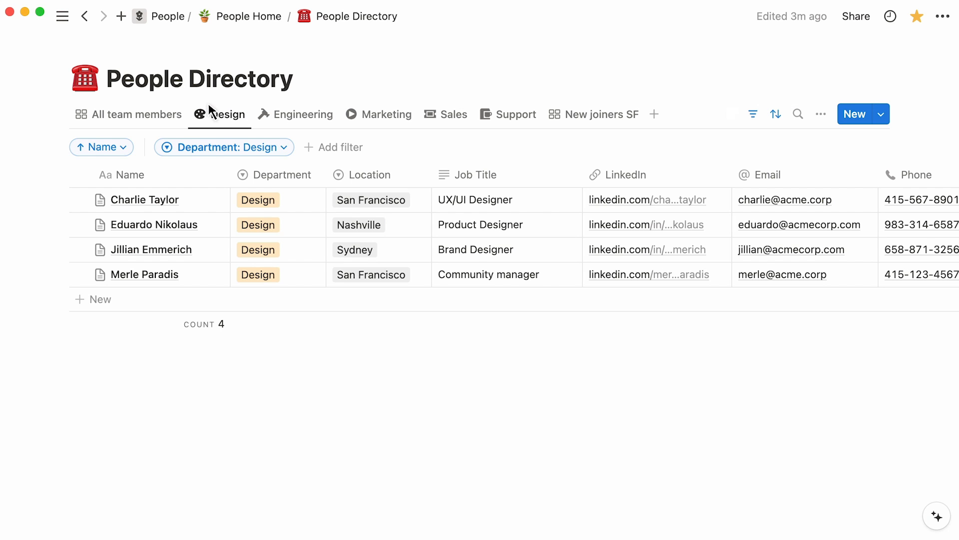
click(236, 149)
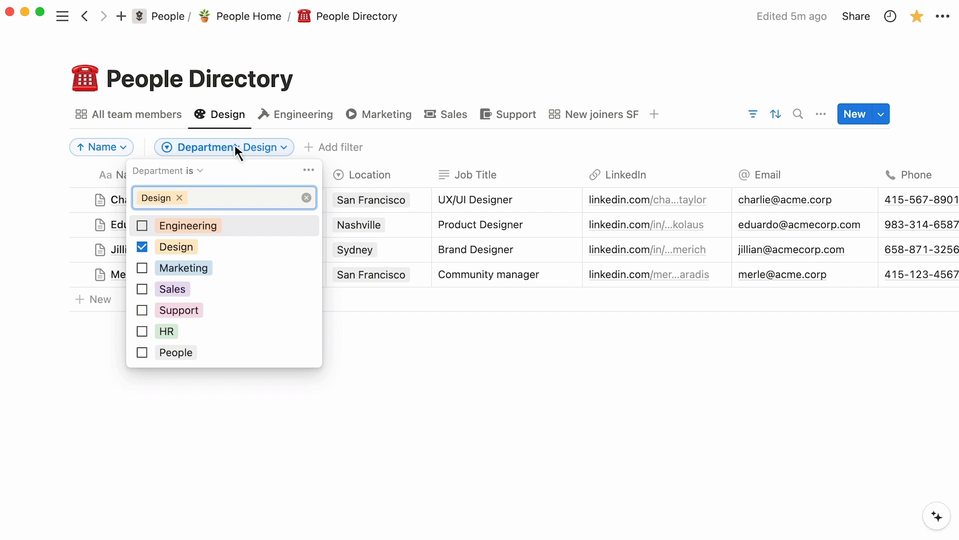
Step: Inspect the advanced filter rules of the New joiners SF view
click(554, 116)
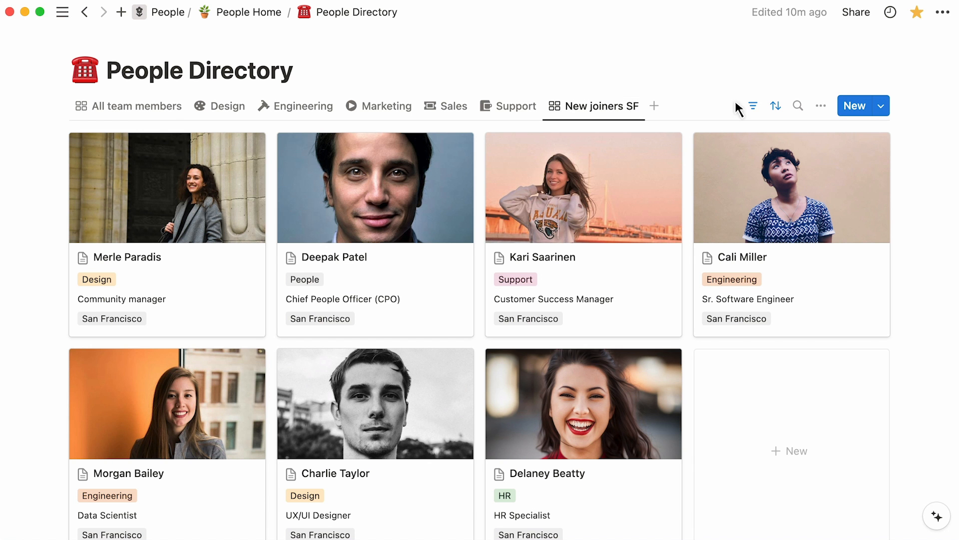
click(753, 106)
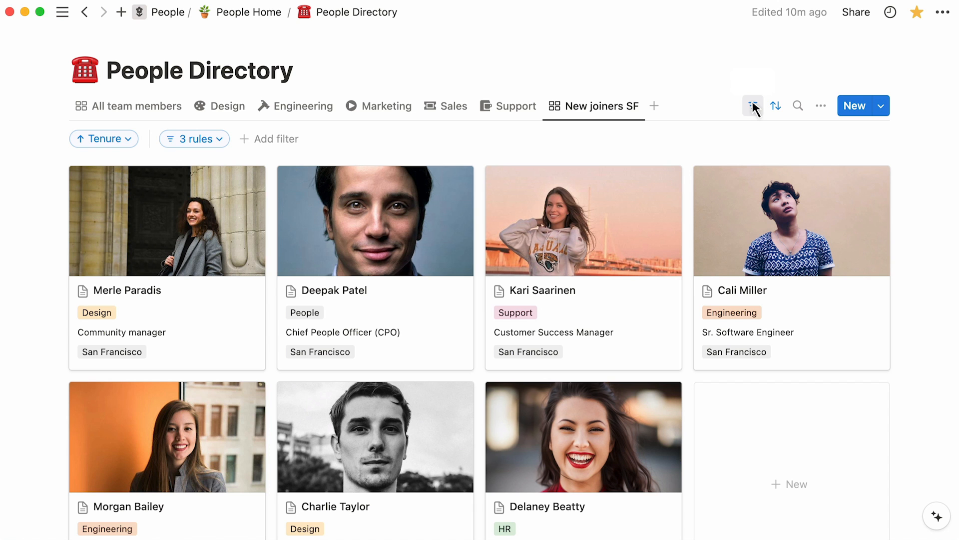
click(218, 140)
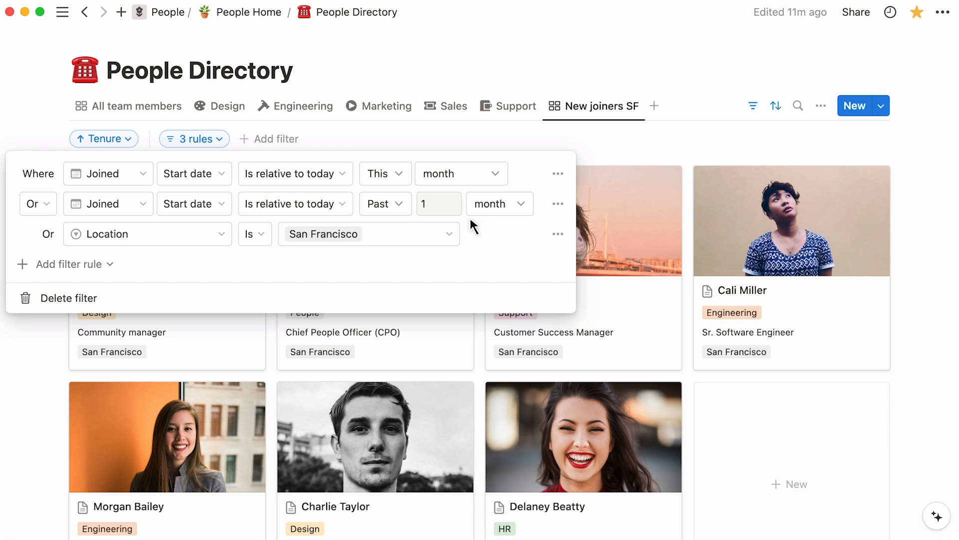
Step: Go to the Sales CRM database and create a table view named "2024 High Priority"
click(84, 12)
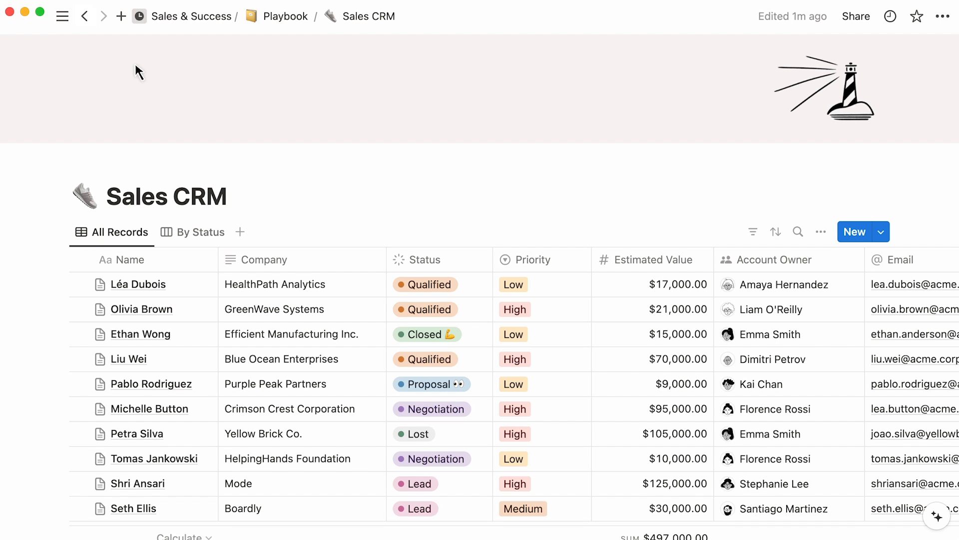
click(240, 231)
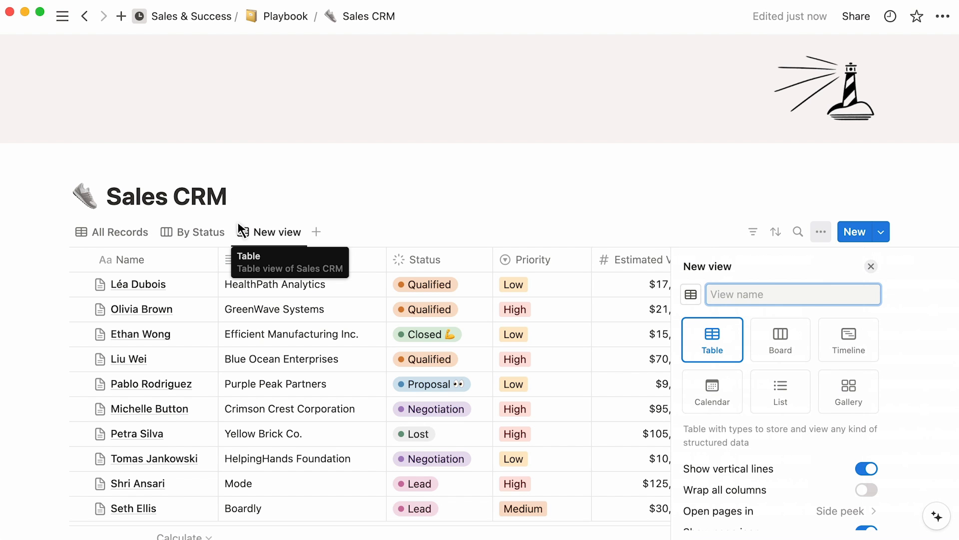
text(2024 High Priority)
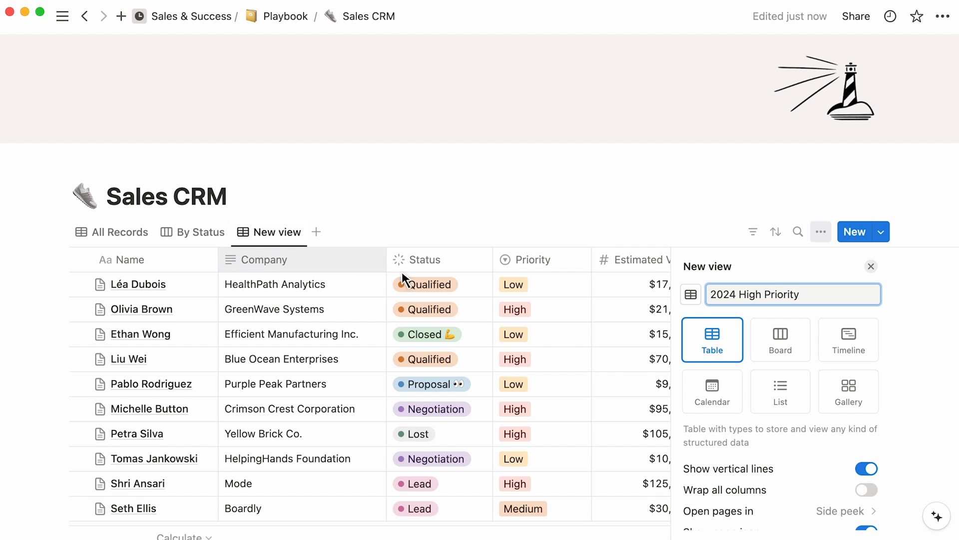
scroll(694, 354, down, 3)
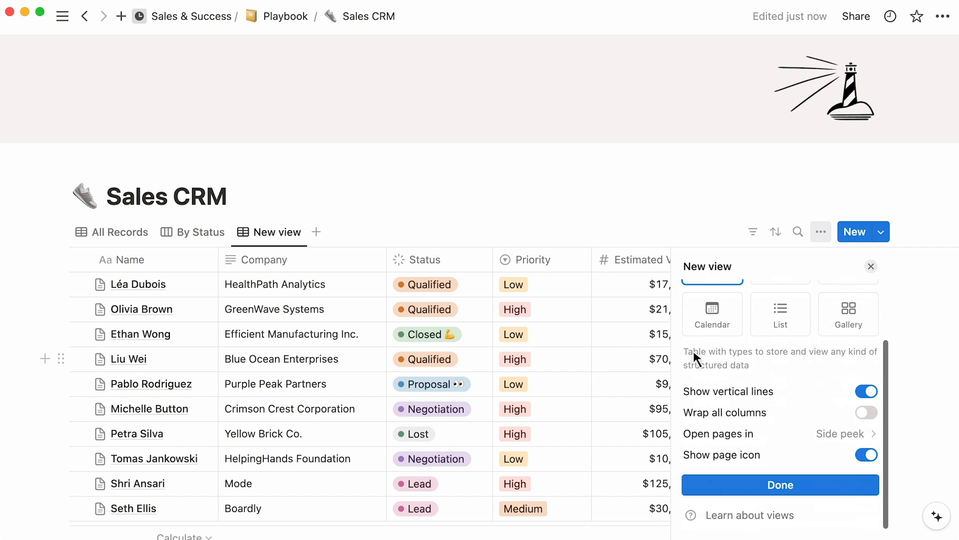
click(718, 484)
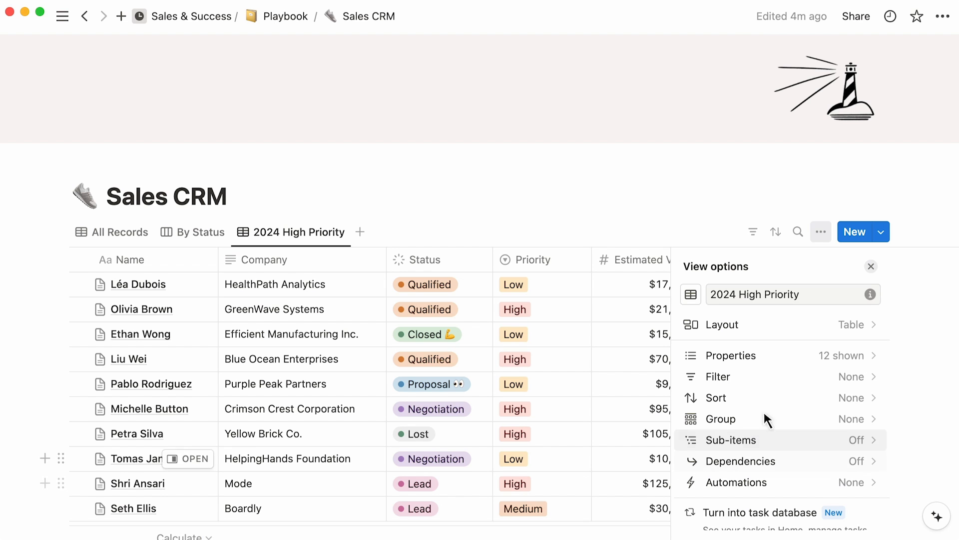
Step: Filter the new view by Expected Close and convert that filter into an advanced filter
click(805, 369)
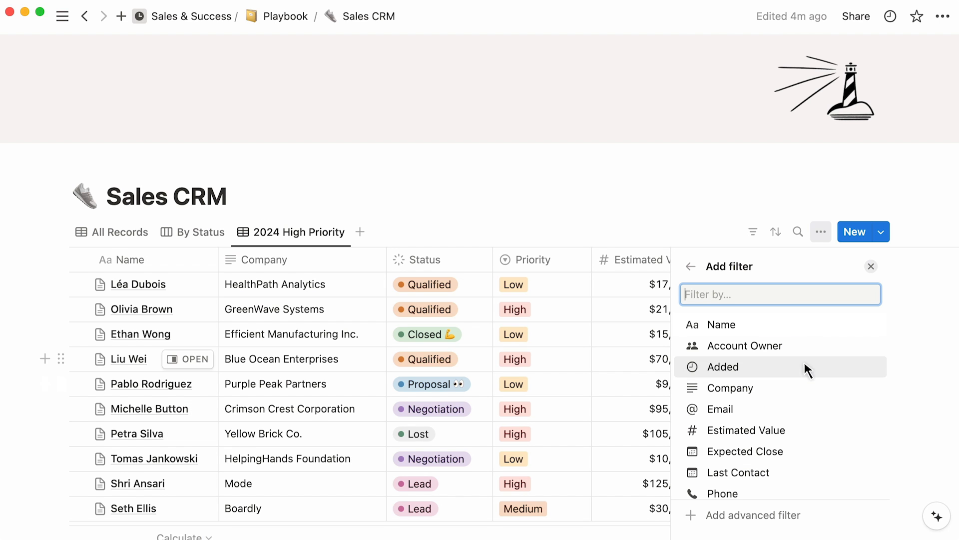
click(794, 443)
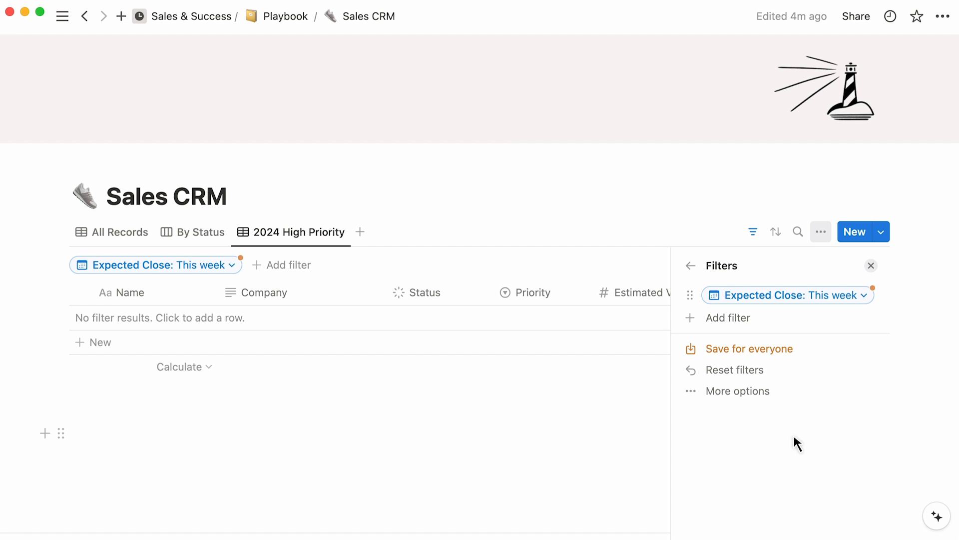
click(858, 294)
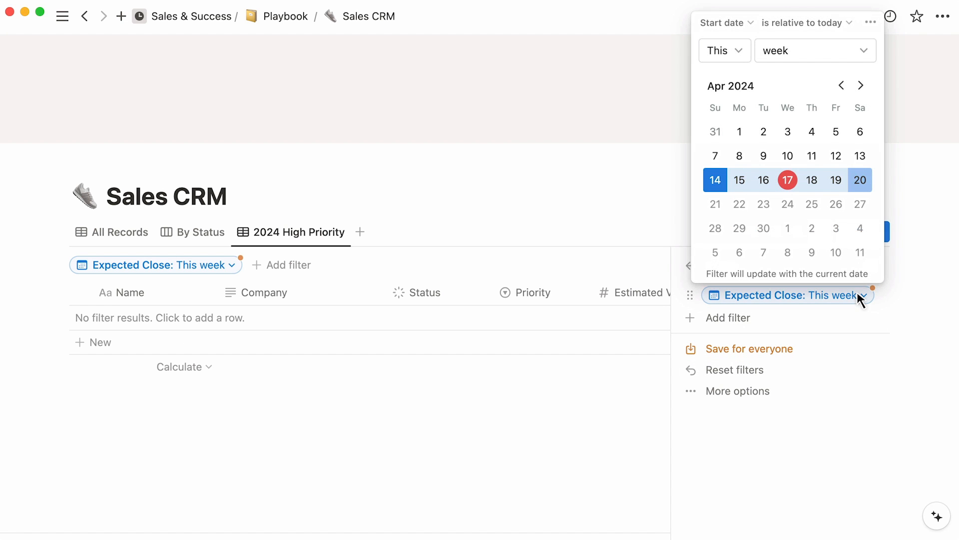
click(870, 21)
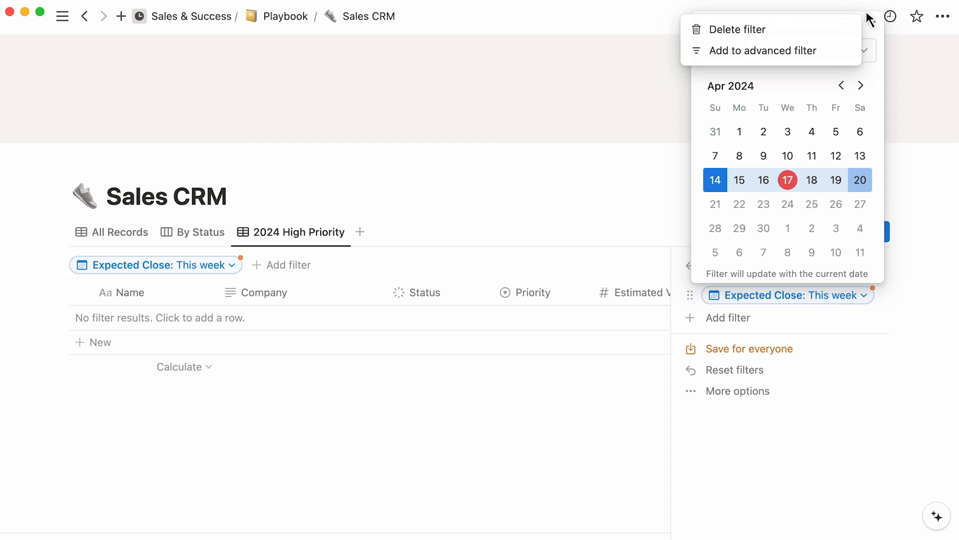
click(834, 49)
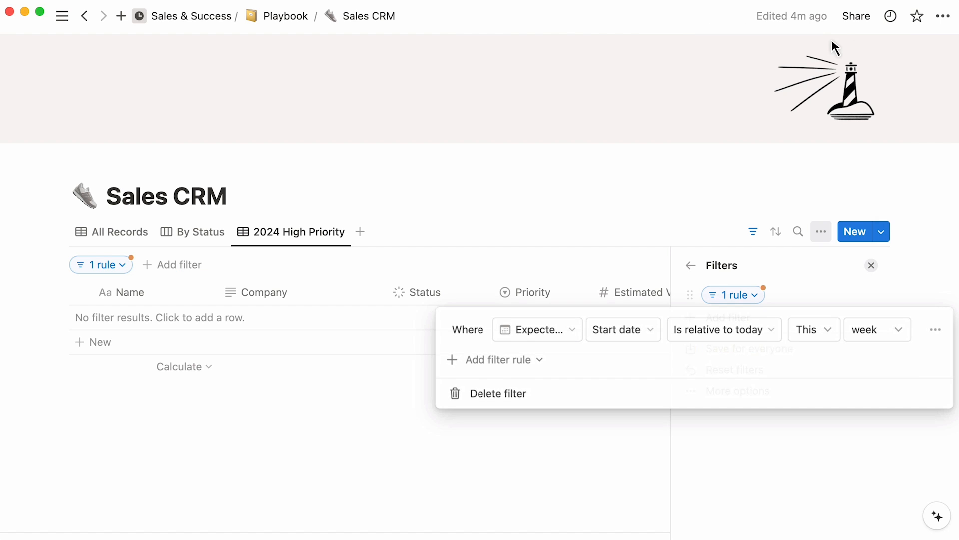
Step: Set the Expected Close rule to a start date on or after the custom date January 1, 2024
click(719, 325)
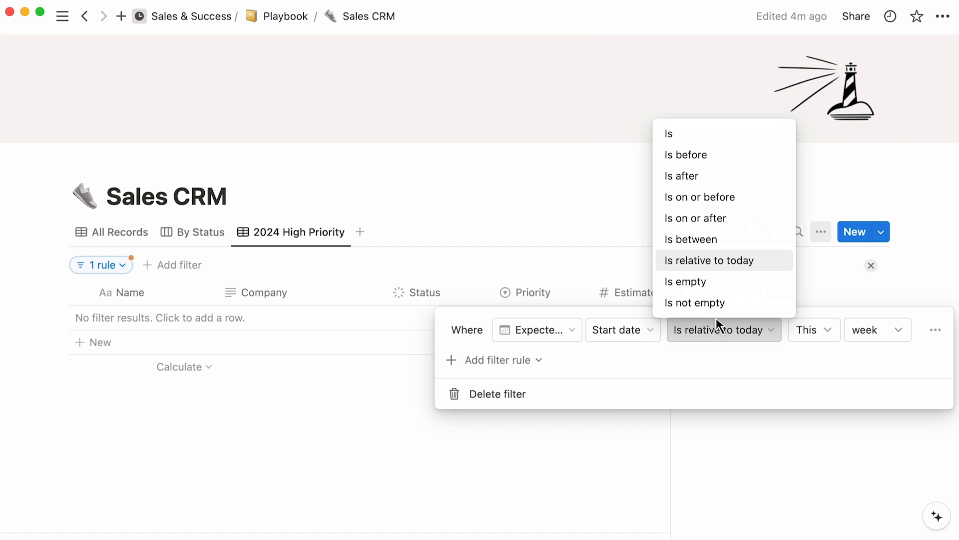
click(726, 218)
click(869, 330)
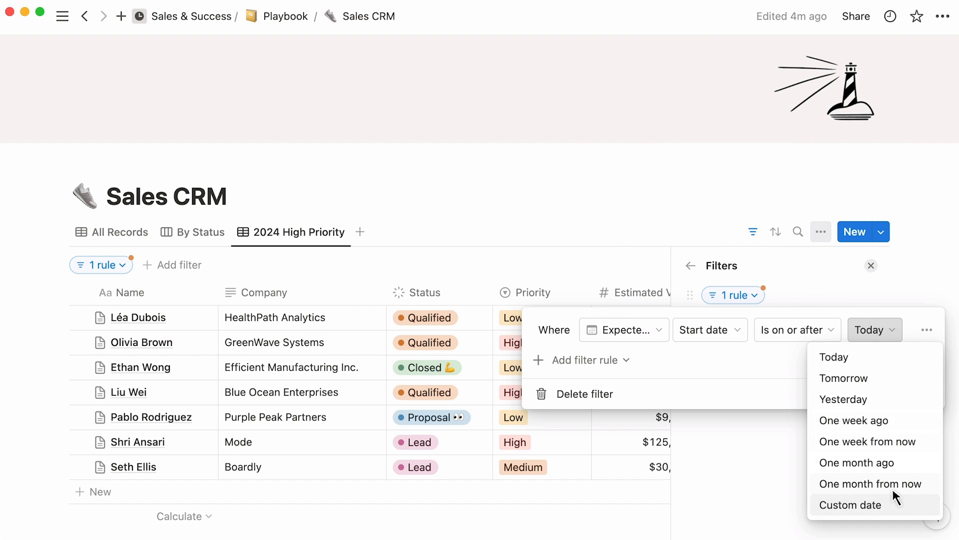
click(892, 497)
click(894, 322)
text(01/01/24)
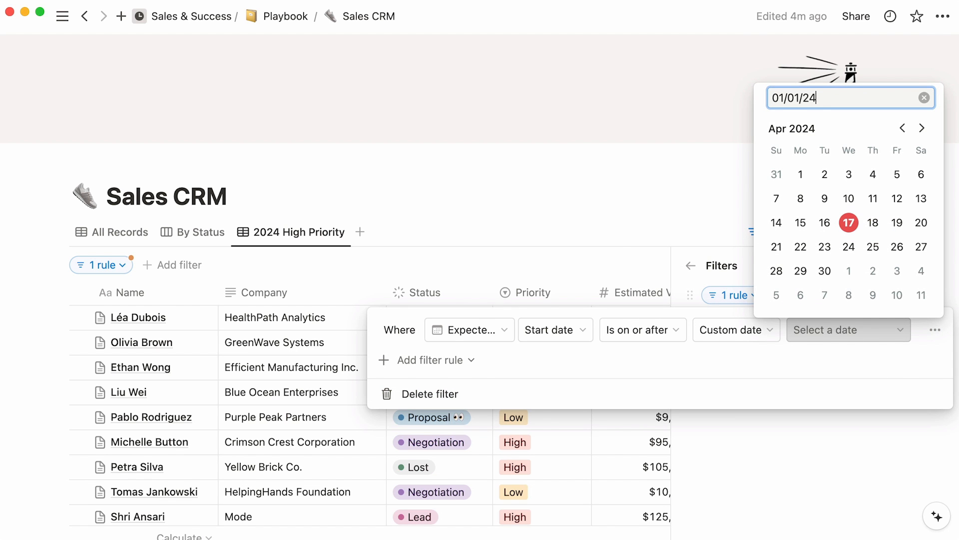
key(Return)
click(866, 363)
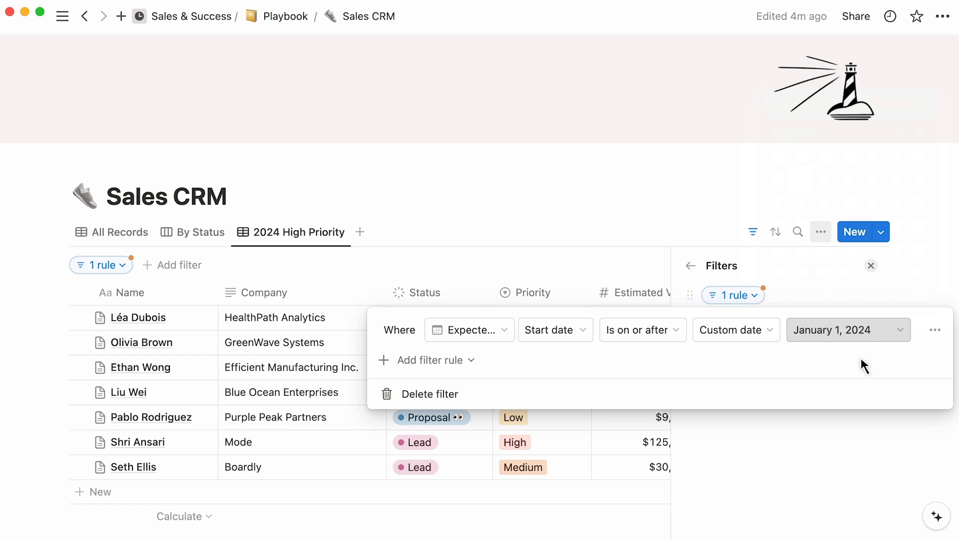
Step: Add a second filter rule joined with And, requiring Status to be any In progress option: Qualified, Proposal or Negotiation
click(468, 353)
click(479, 380)
click(401, 364)
click(400, 357)
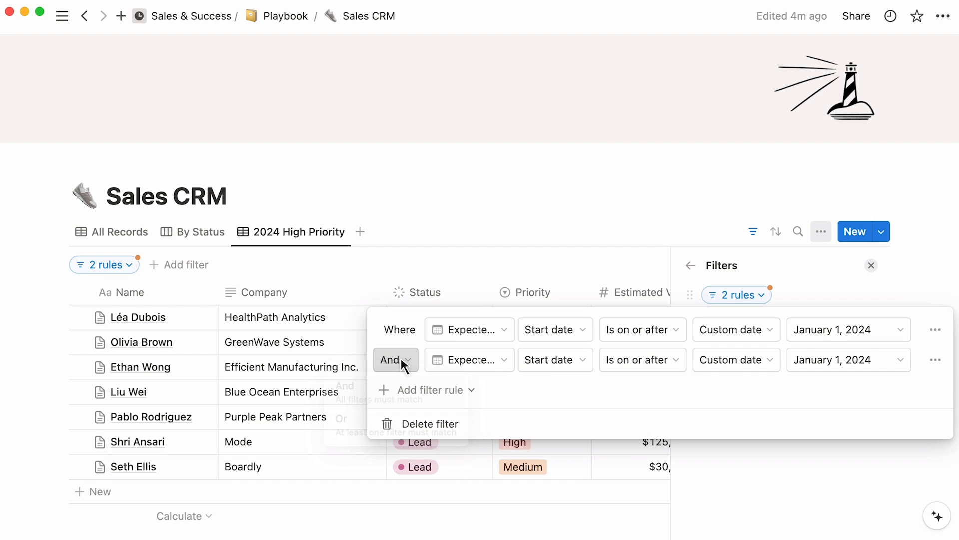
click(434, 356)
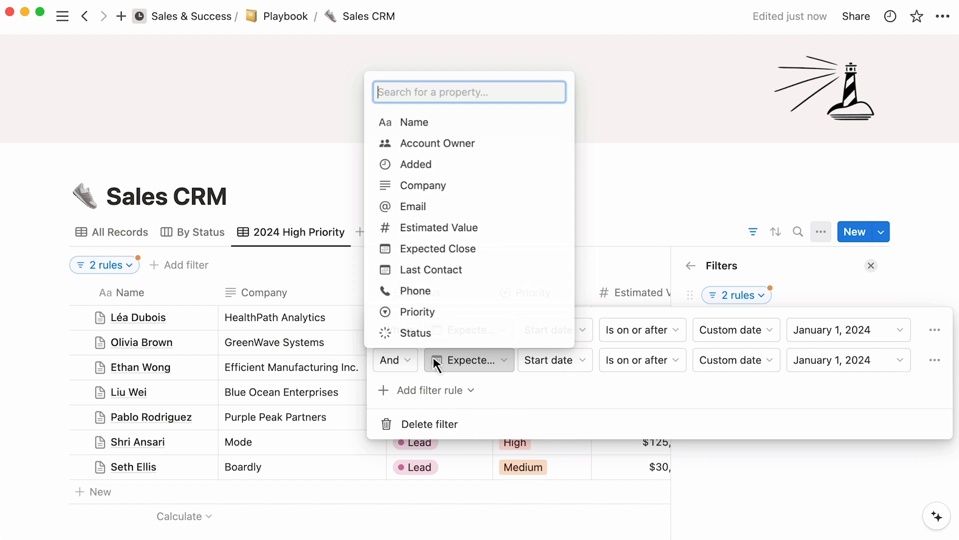
click(470, 332)
click(645, 352)
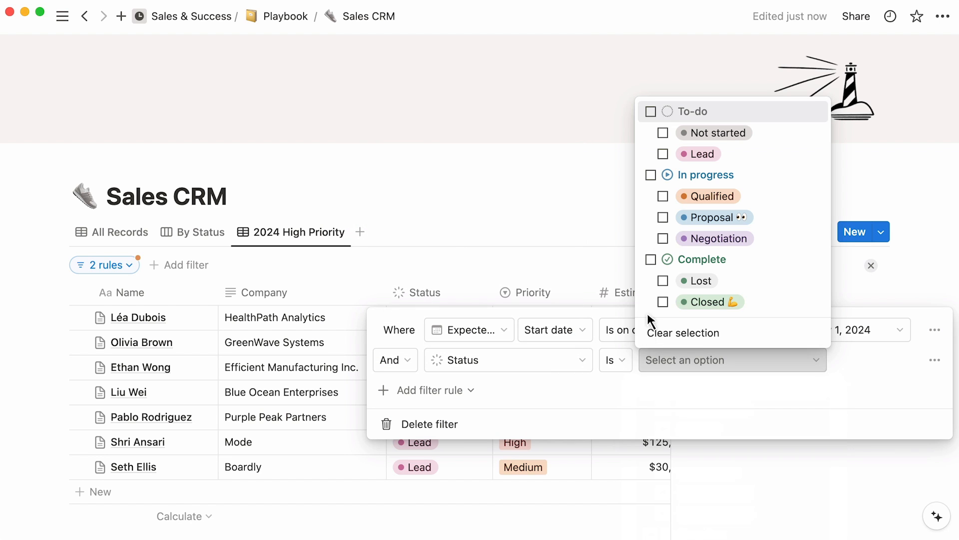
click(650, 175)
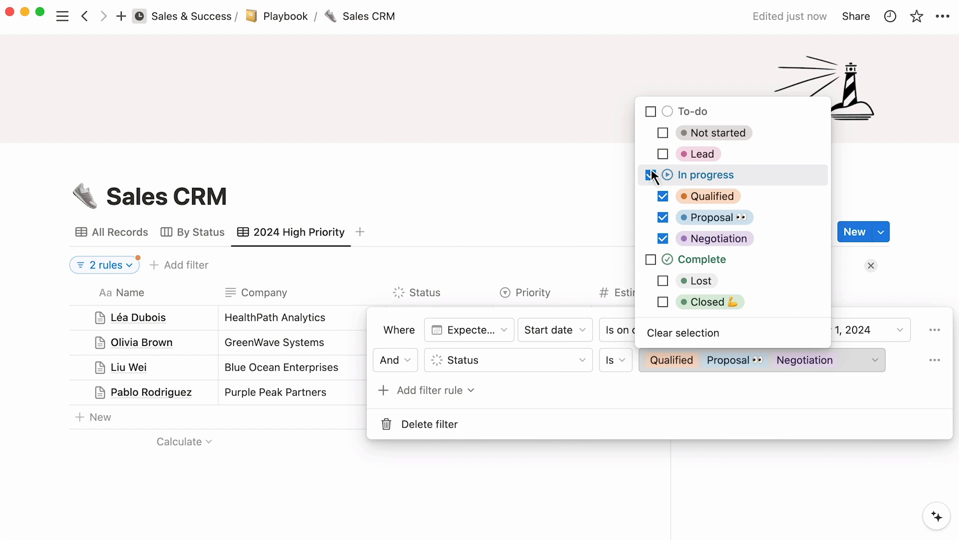
Step: Add a third filter rule requiring Priority to be High
click(409, 390)
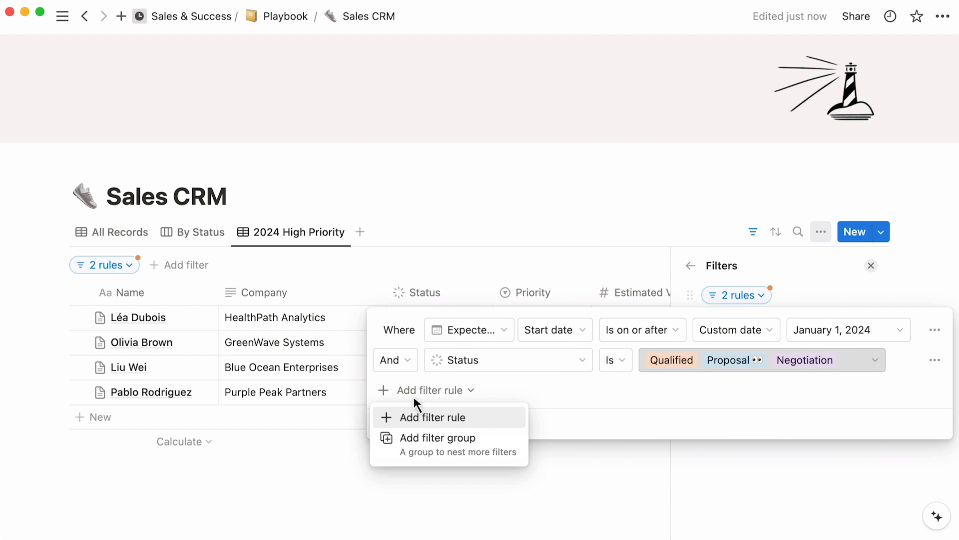
click(420, 416)
click(501, 390)
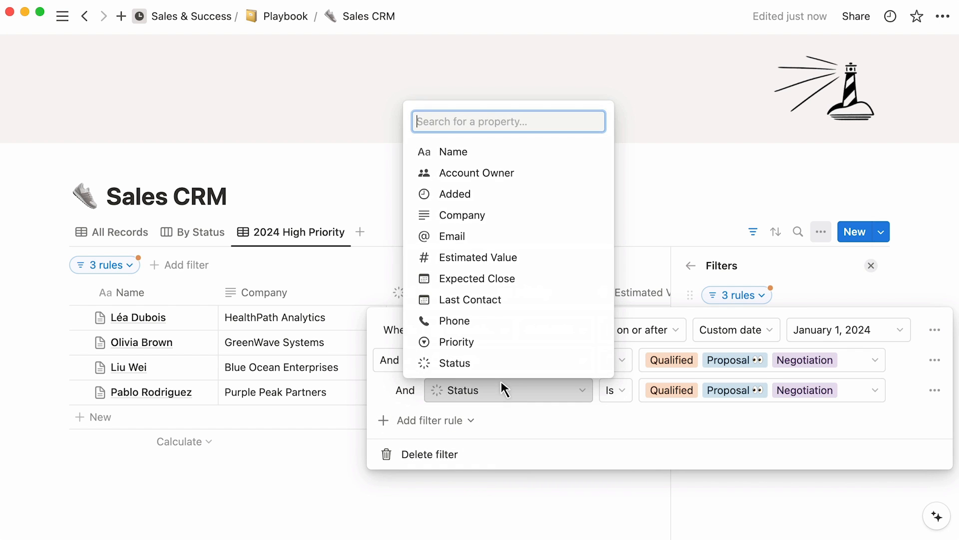
click(524, 344)
click(653, 390)
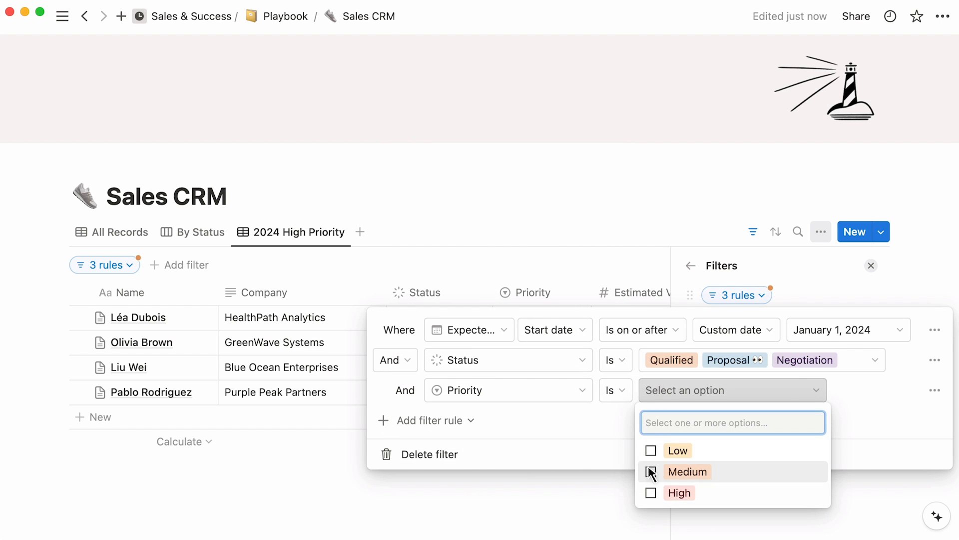
click(649, 490)
click(587, 425)
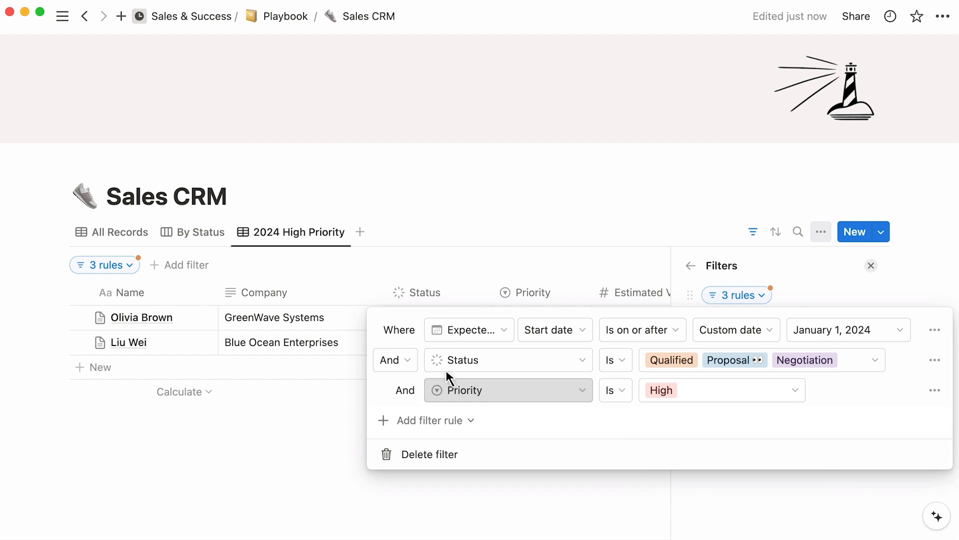
Step: Review the And/Or choices between the filter rules and the actions available for the Priority rule
click(407, 361)
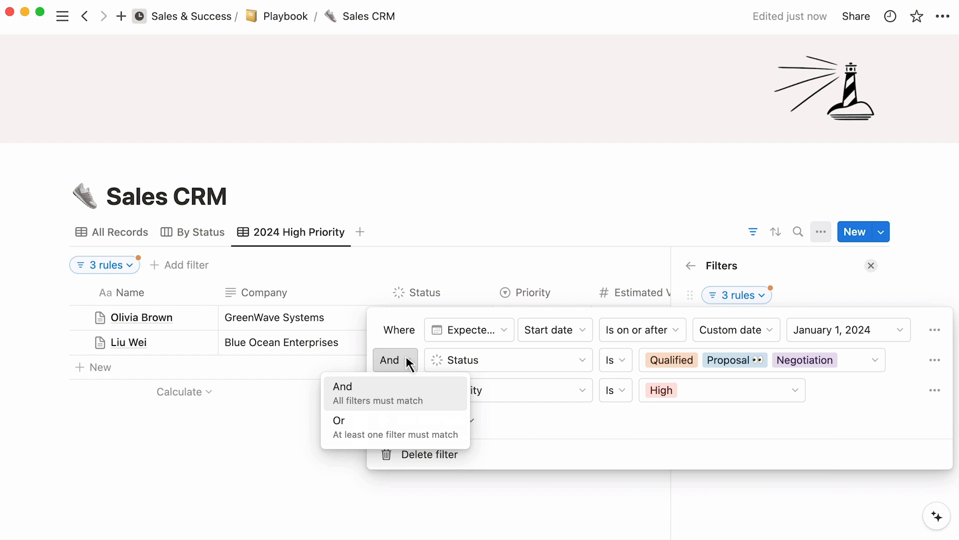
click(409, 362)
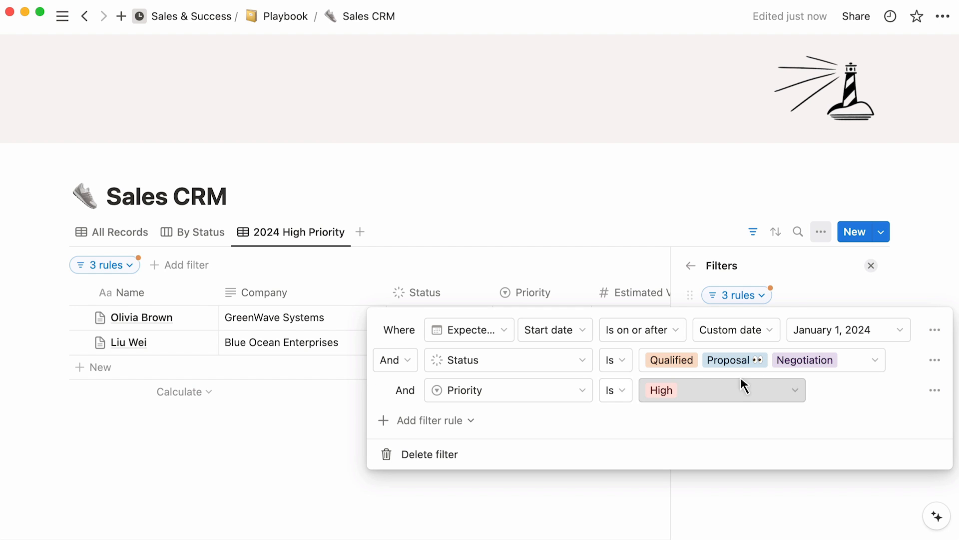
click(925, 385)
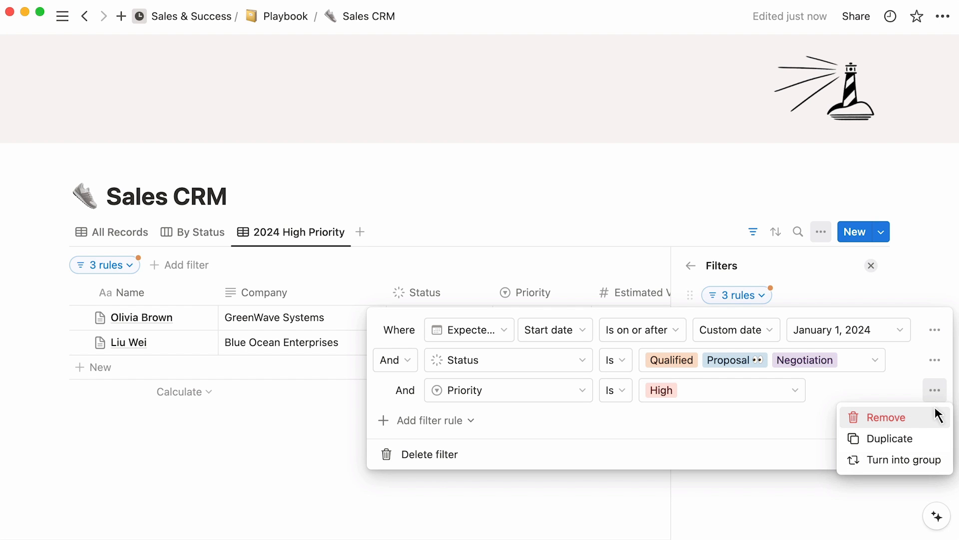
click(808, 416)
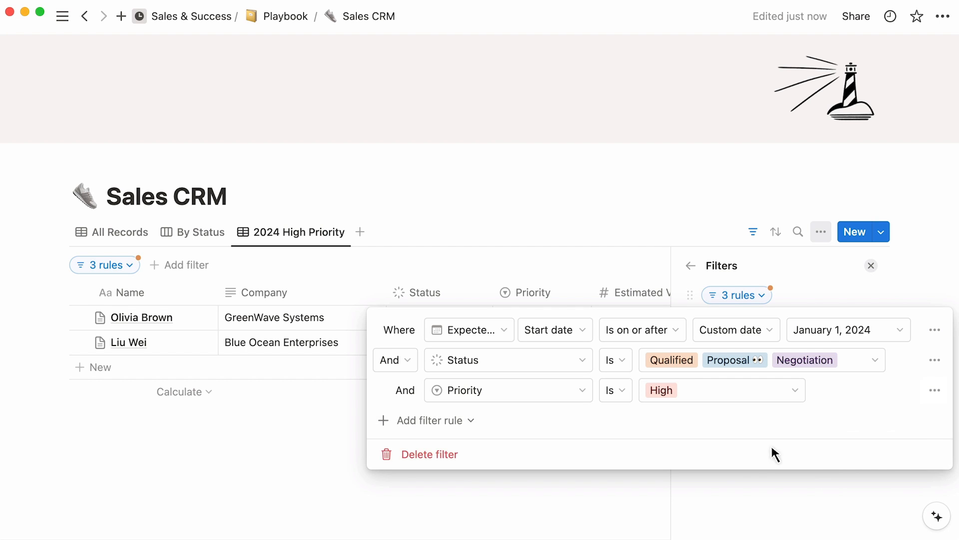
Step: Save the view's filter for everyone and close the filter settings
click(736, 477)
click(821, 345)
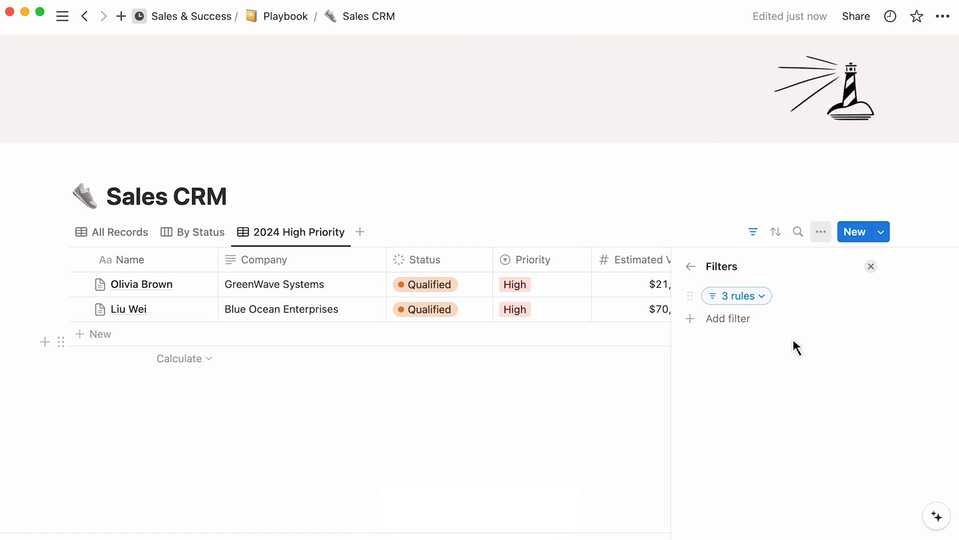
click(549, 408)
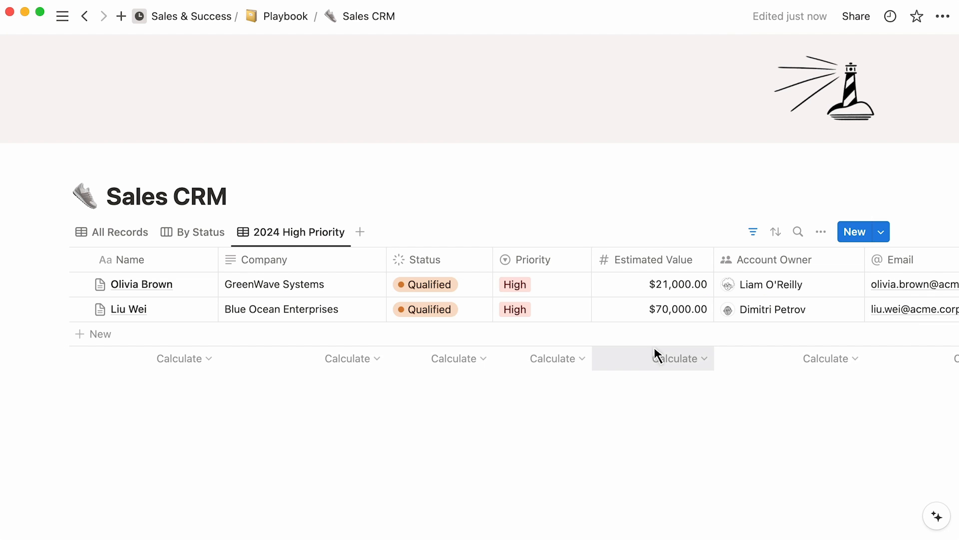
Step: Calculate the sum of the Estimated Value column and reopen the view's advanced filter rules for review
click(655, 356)
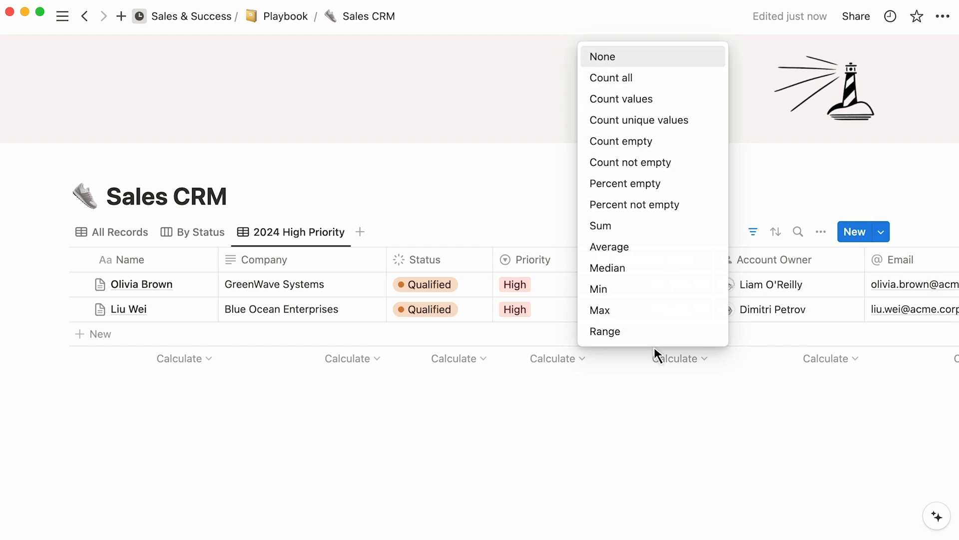
click(676, 225)
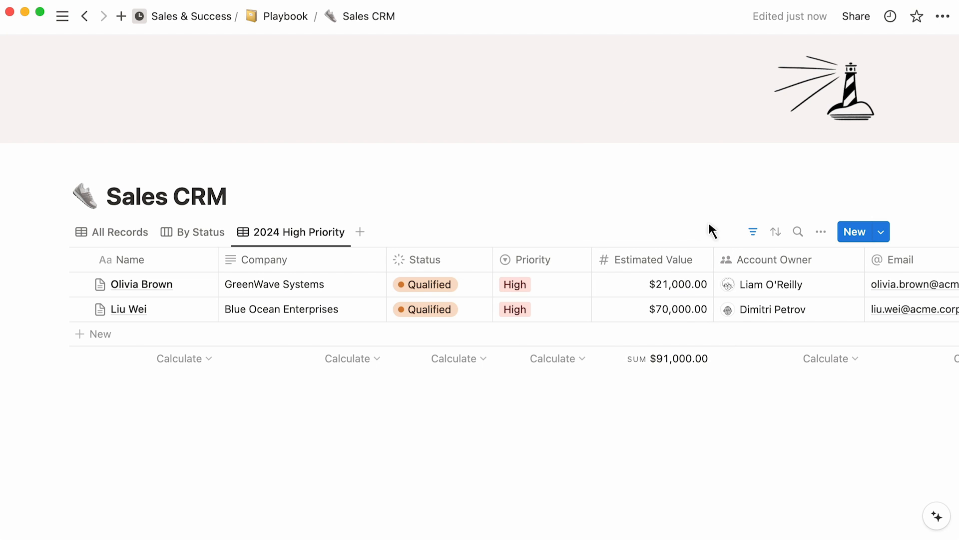
click(753, 231)
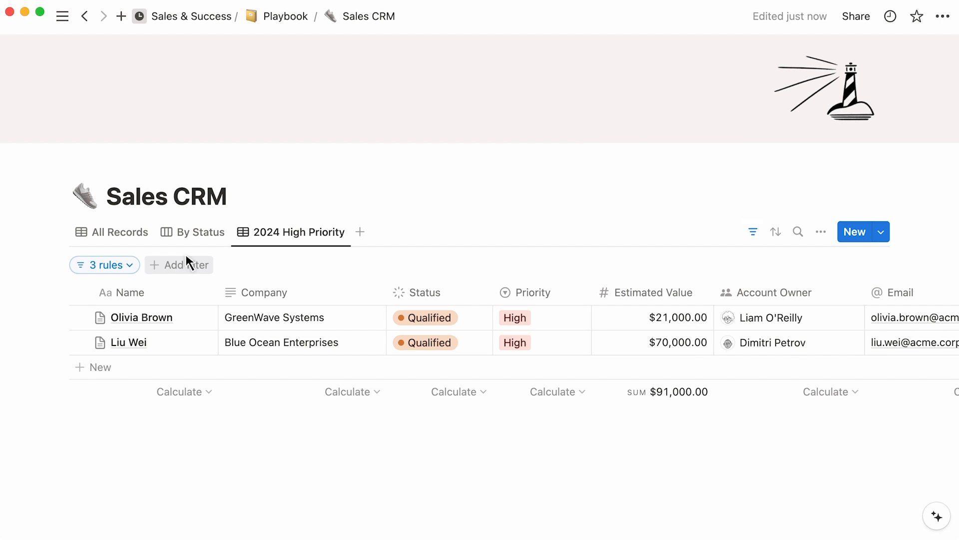
click(129, 264)
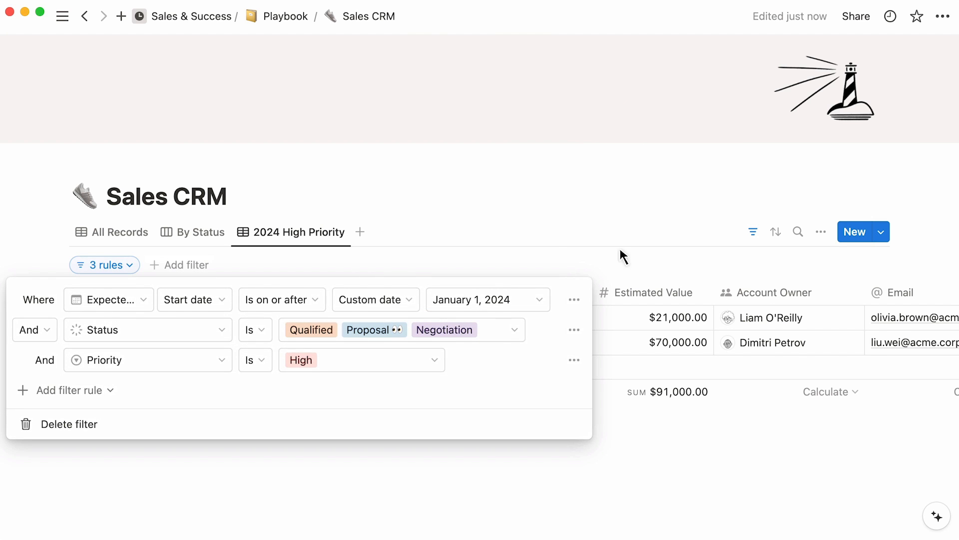
Step: Copy the link to the 2024 High Priority view and return to that view
click(821, 232)
scroll(806, 300, down, 5)
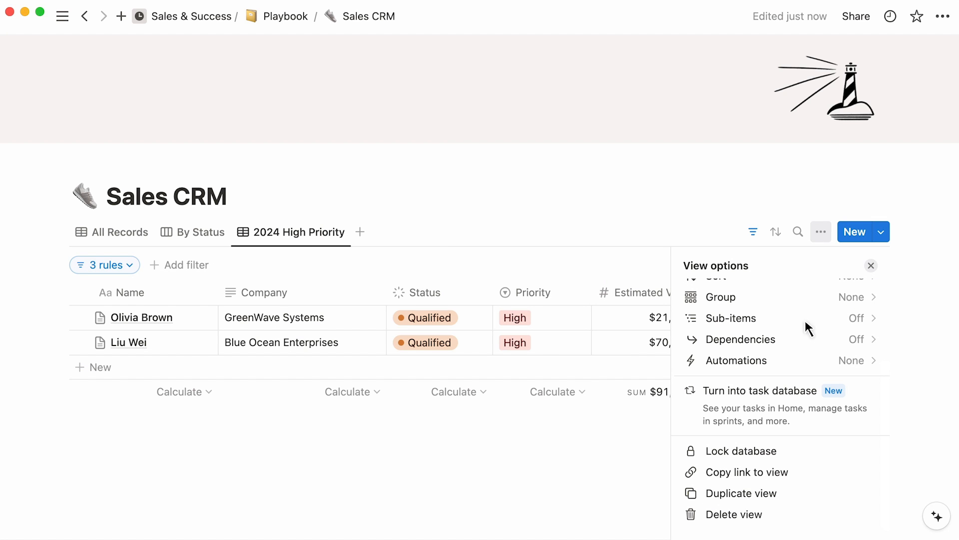
click(805, 464)
click(313, 232)
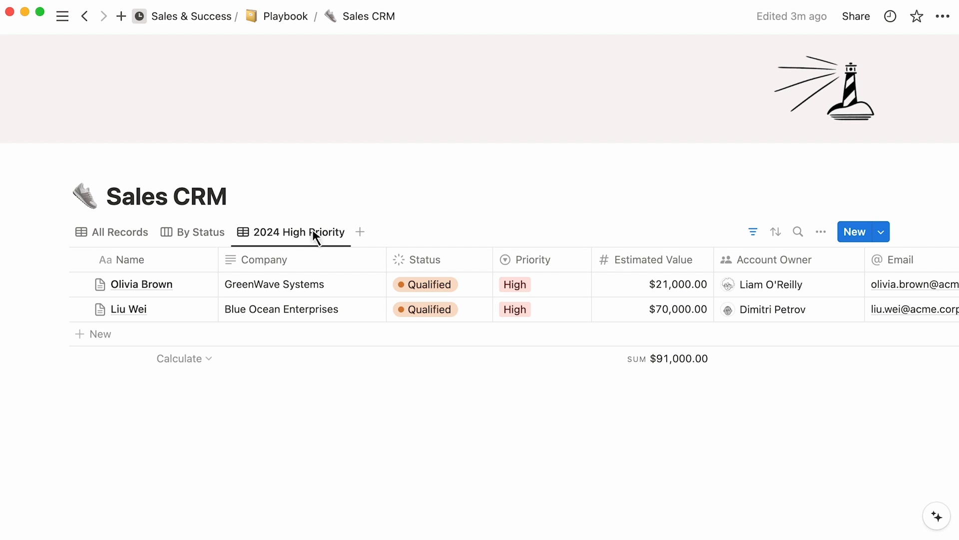
Step: Go to the People Directory and examine the Department filter on its Design view
click(85, 16)
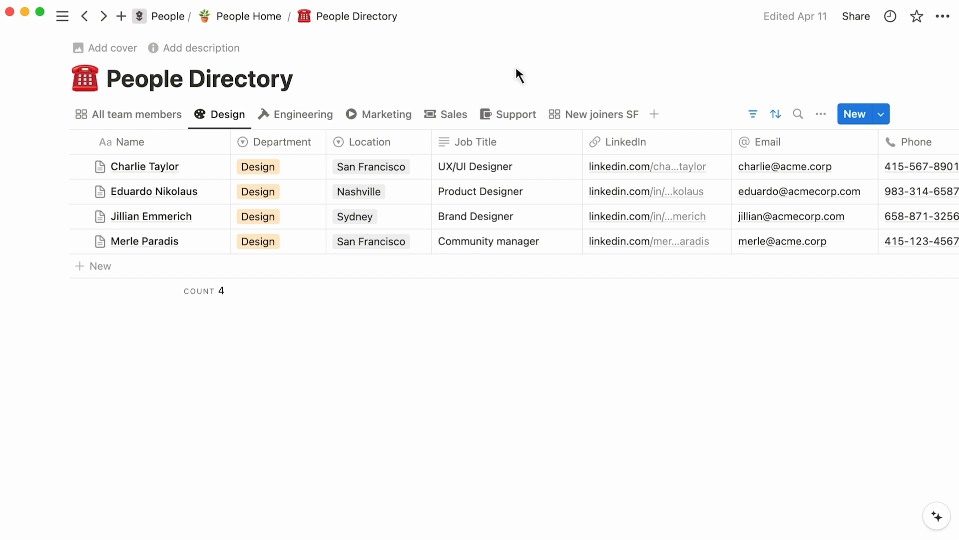
click(752, 114)
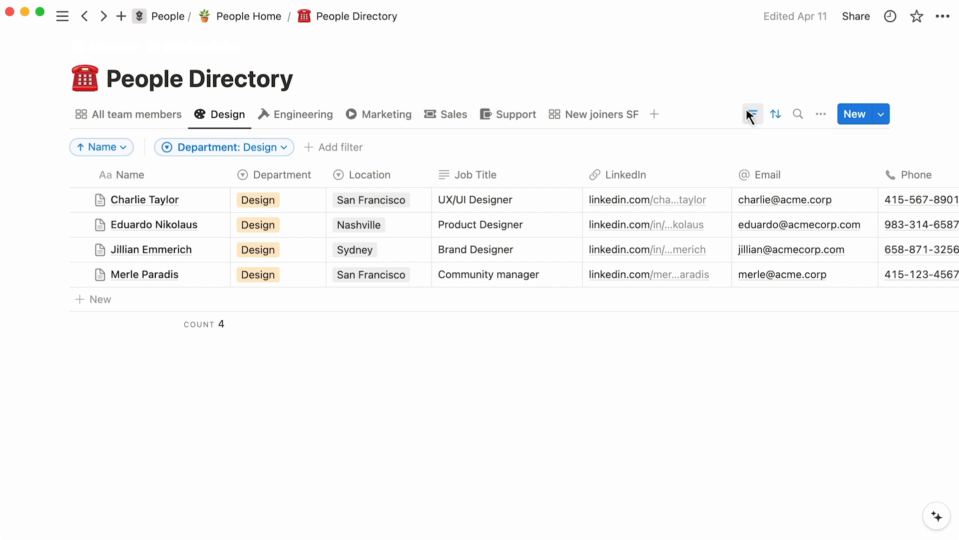
click(277, 148)
click(276, 148)
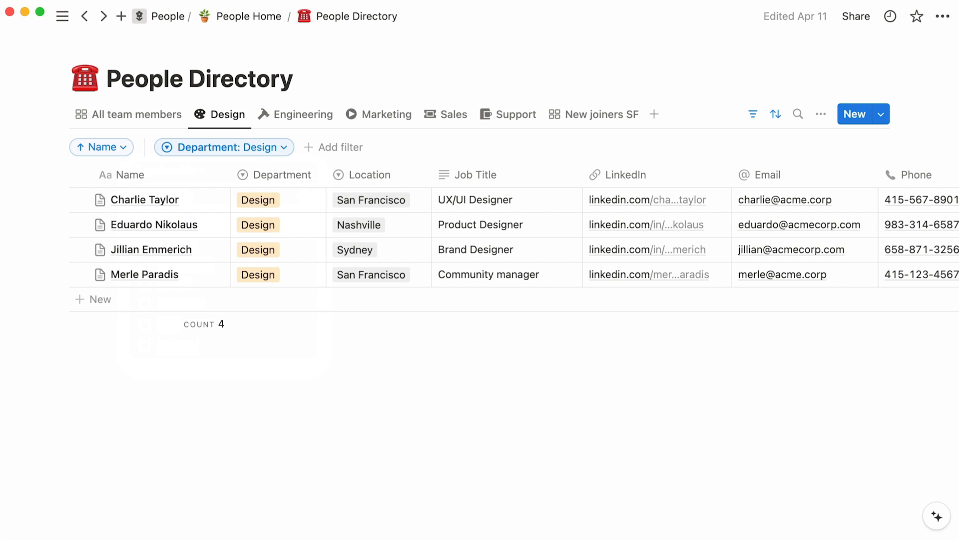